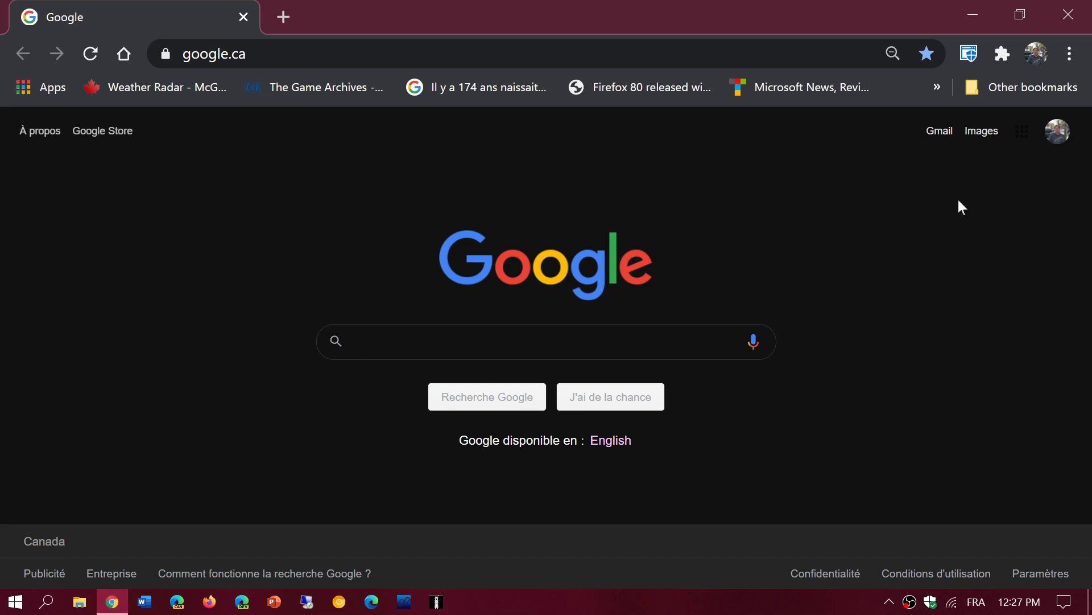
Step: Open Chrome's main menu to reach the About page showing version 86.0.4240.111 up to date
left_click(1070, 54)
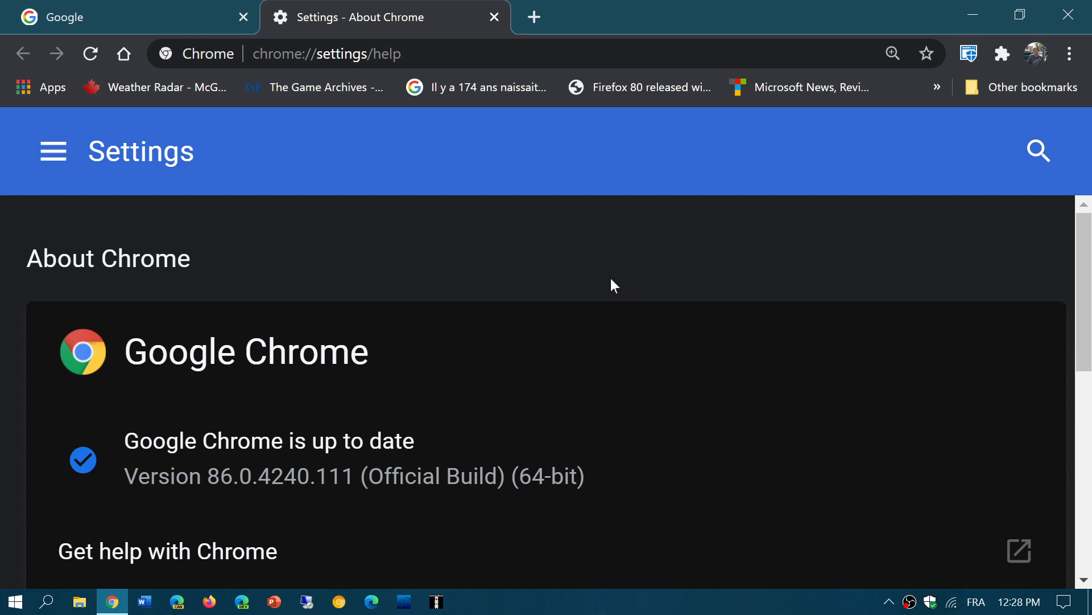
Step: Close the About tab, reopen About Google Chrome showing 86.0.4240.111, then quit Chrome
left_click(495, 17)
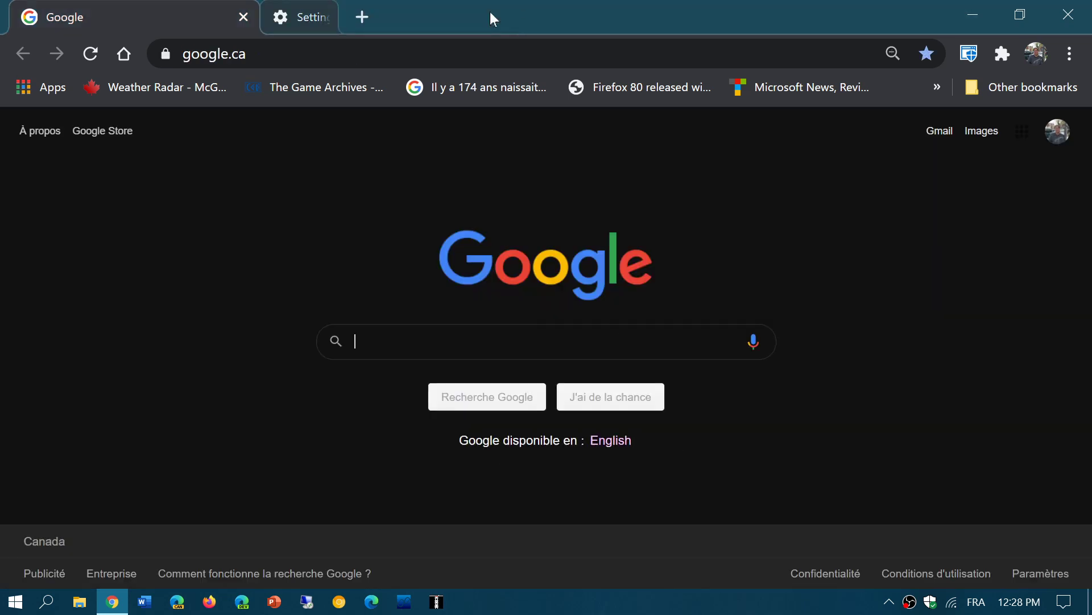
left_click(1071, 53)
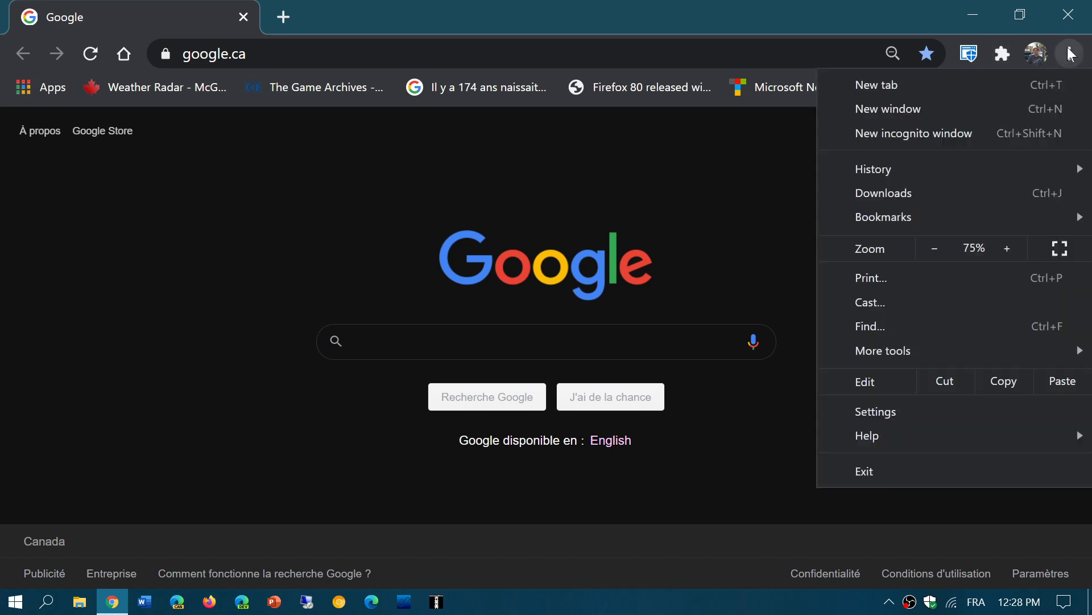
mouse_move(867, 436)
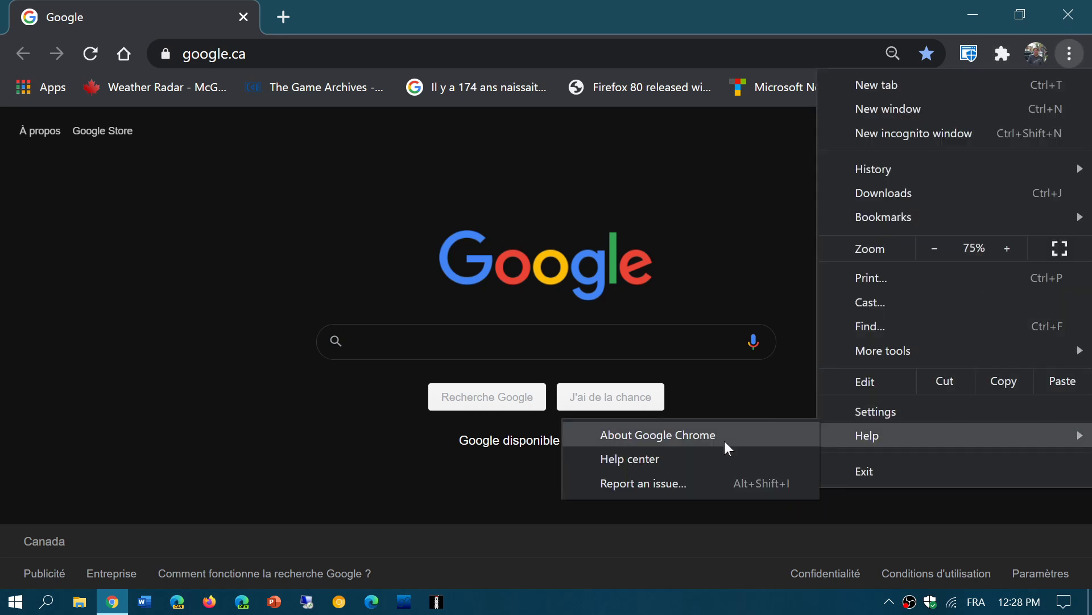
left_click(684, 435)
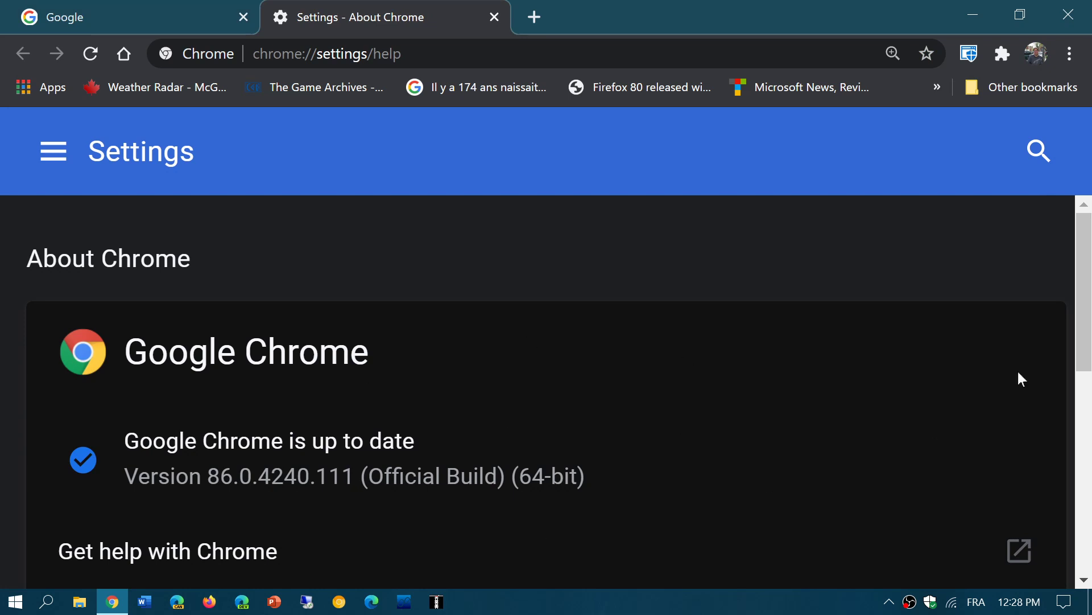
left_click(1068, 15)
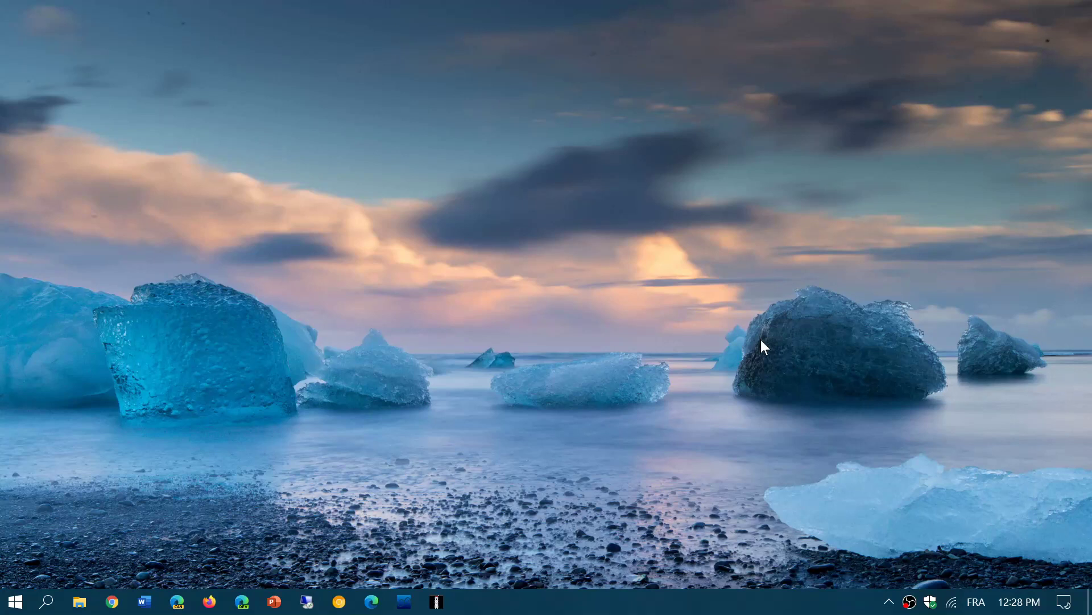